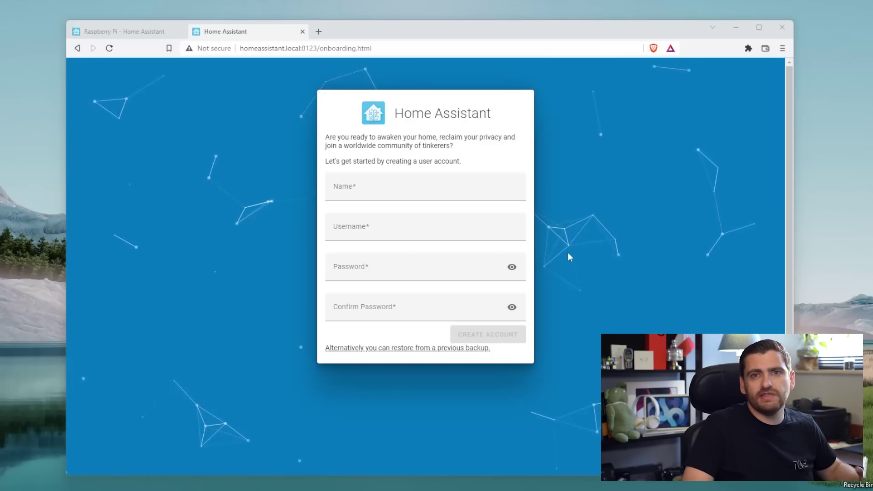
Enter the owner's name for the new user account, keeping the username generated from it.
click(473, 194)
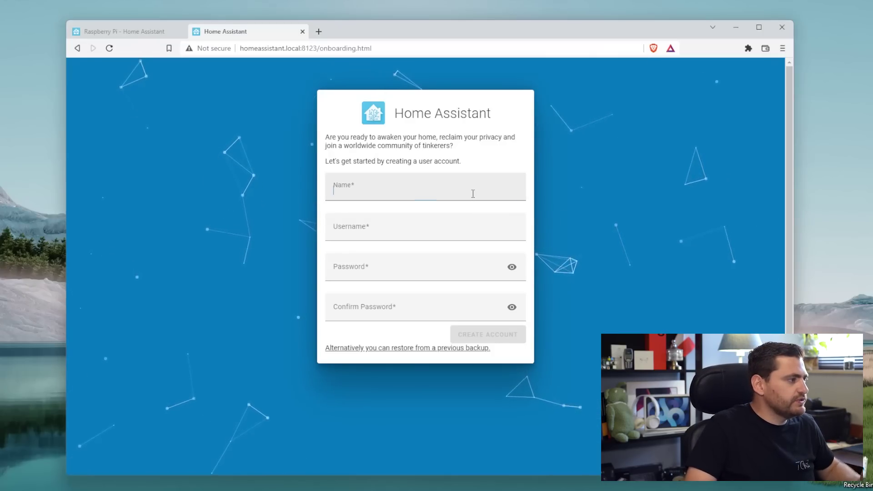
text(T)
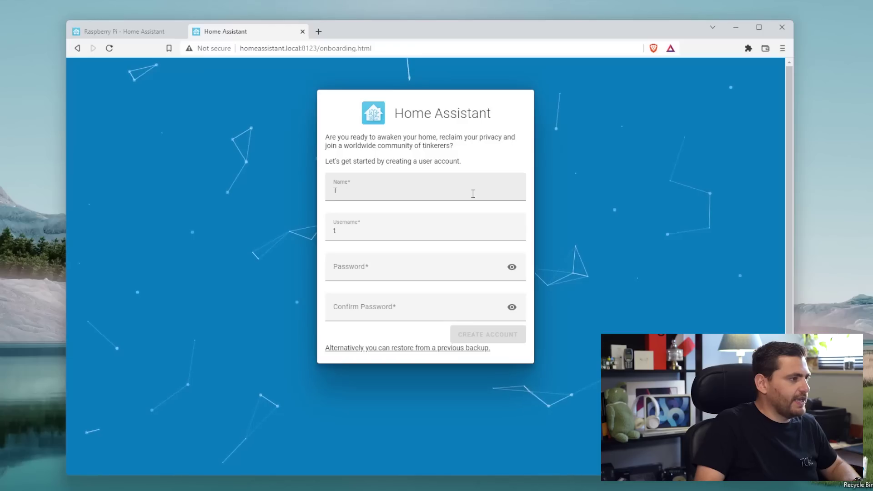
text(homas)
key(Tab)
key(Tab)
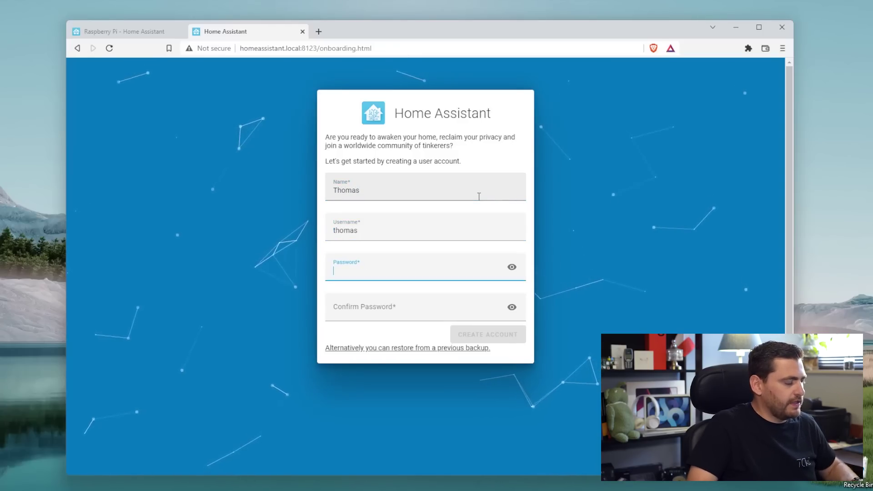
Enter and confirm the account password, and create the account.
text(•••••)
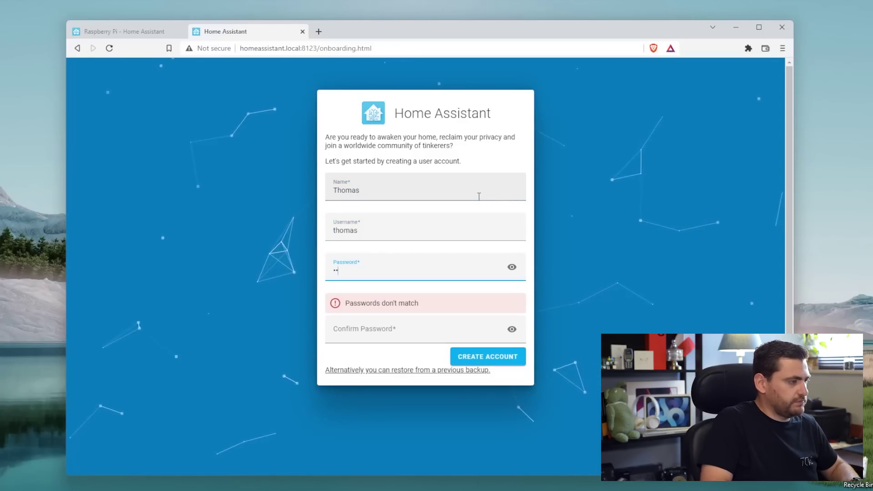
text(•••••)
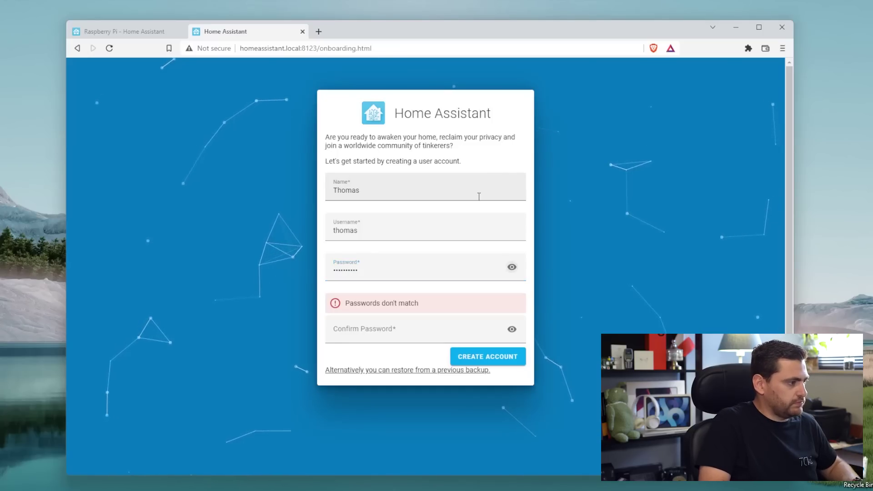
key(Tab)
text(••••••••)
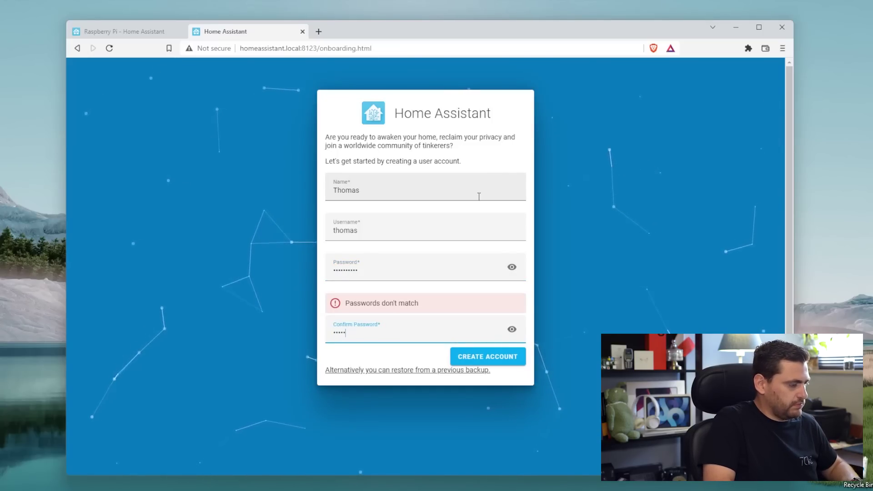
text(••)
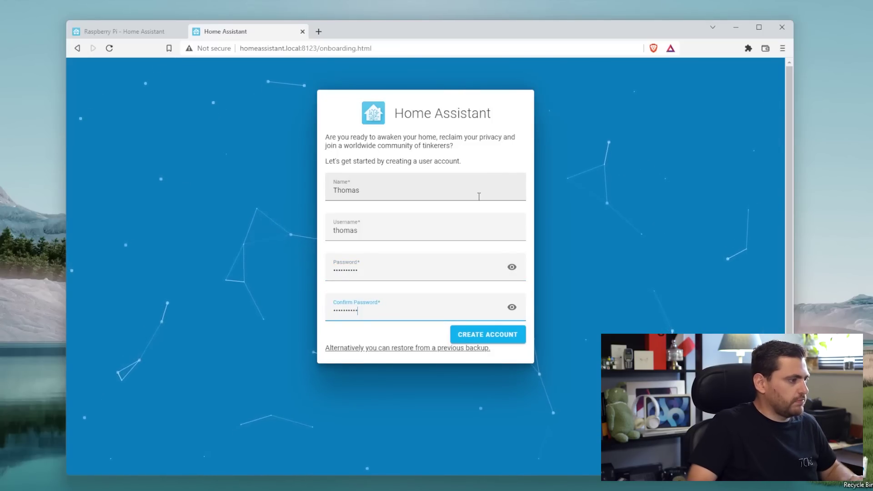
click(511, 337)
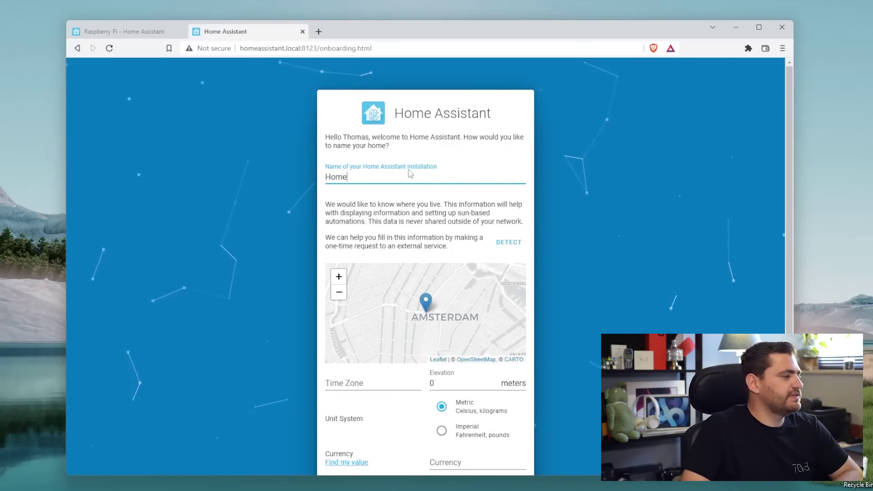
Keep Home as the installation name and set the time zone to Europe/Malta.
key(ctrl+a)
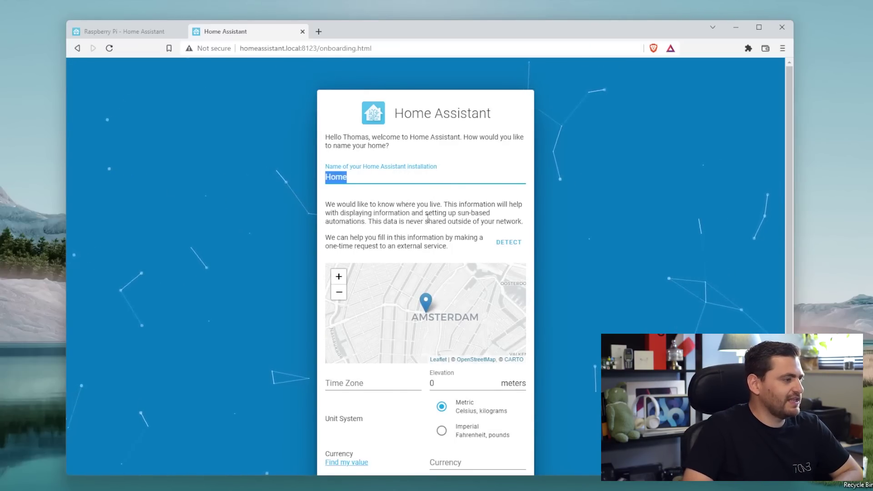
drag(465, 307, 461, 352)
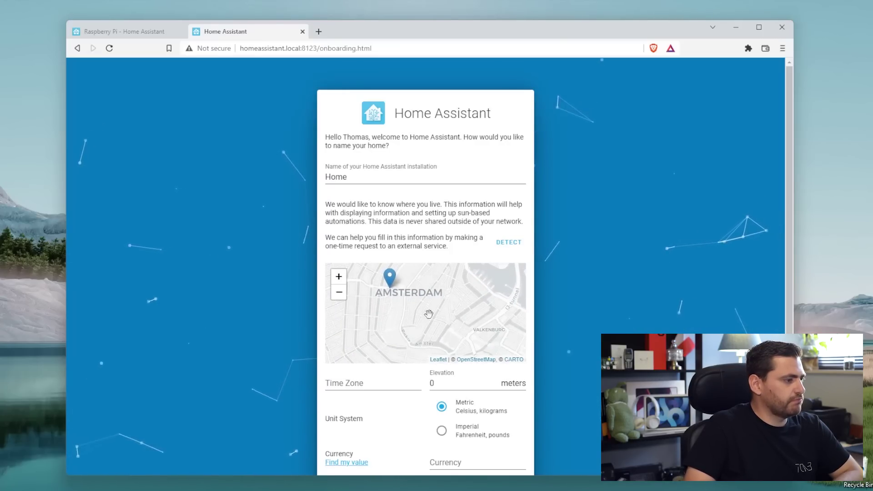
scroll(434, 238, down, 2)
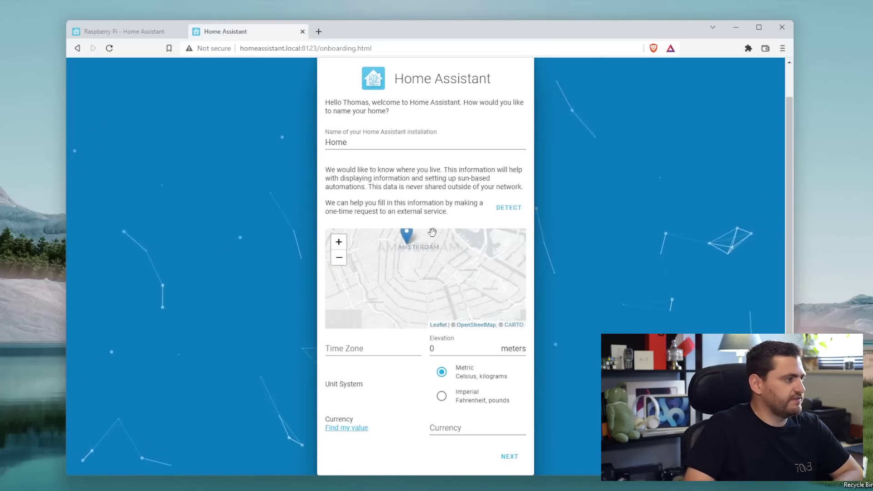
click(395, 349)
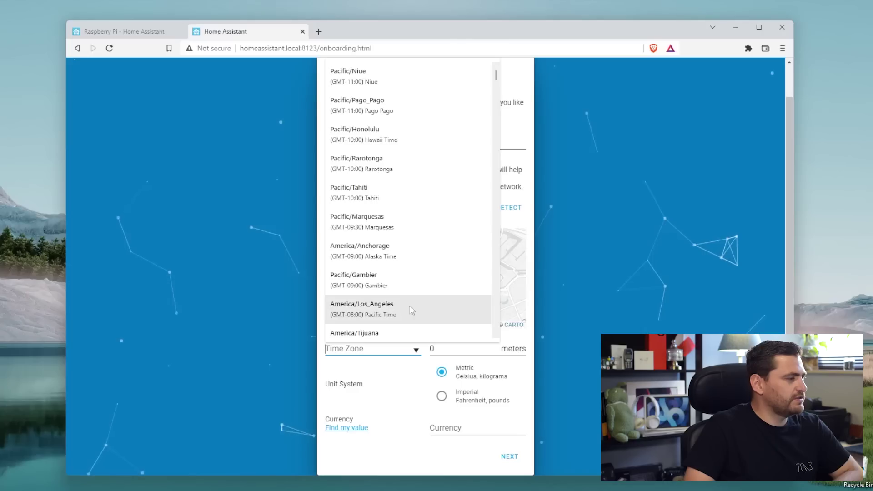
text(malta)
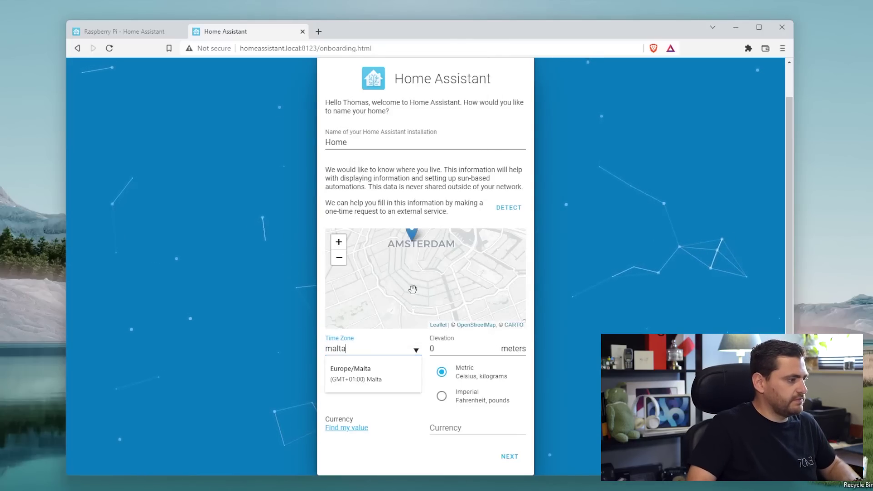
click(384, 388)
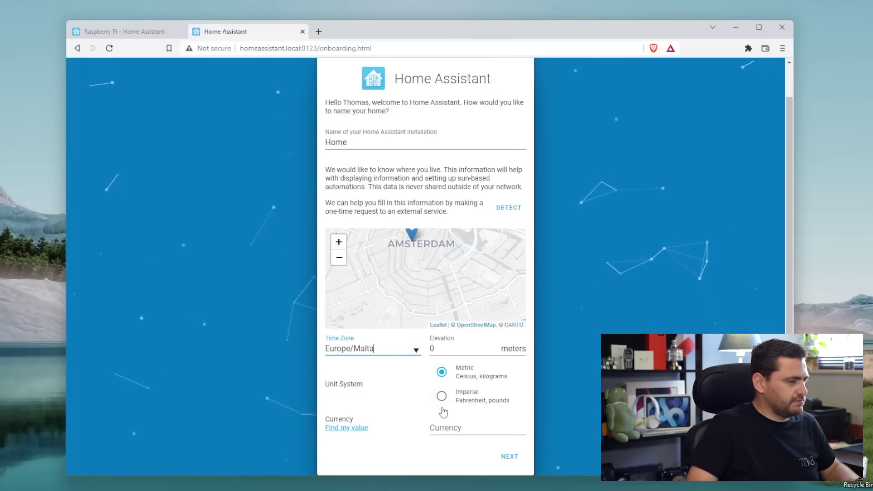
Set the currency to EUR and continue to the next onboarding page.
click(469, 430)
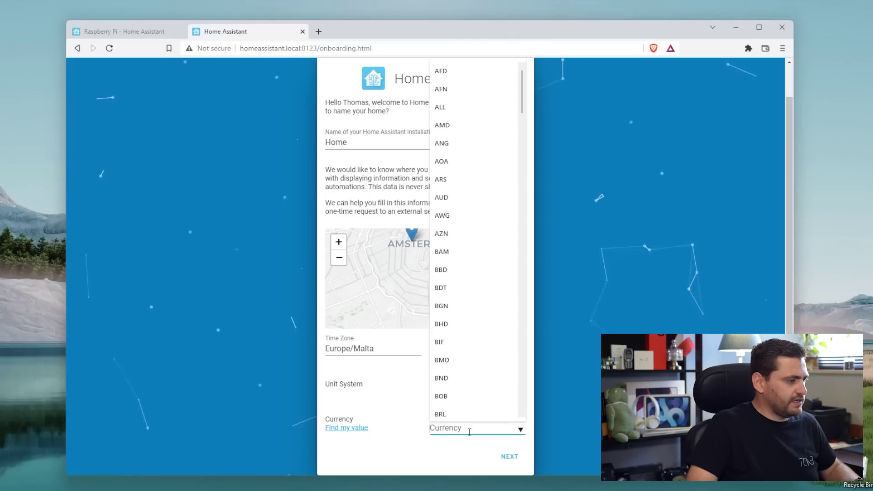
text(eur)
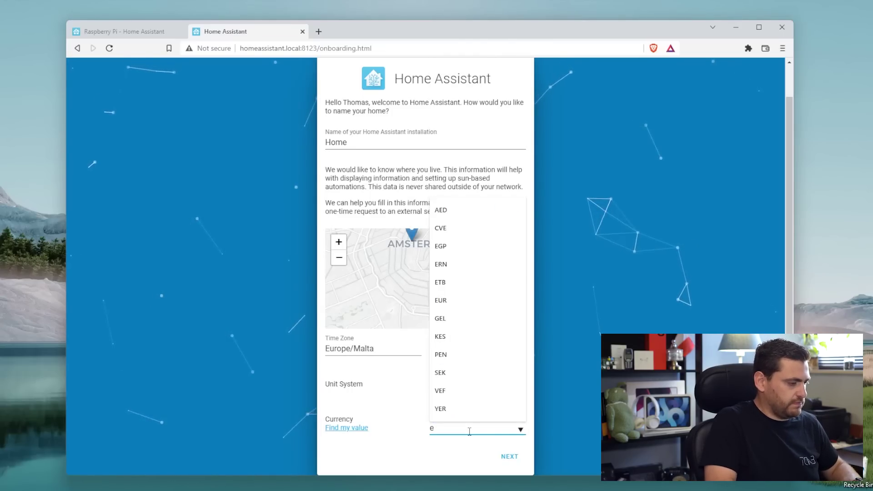
click(462, 449)
click(510, 459)
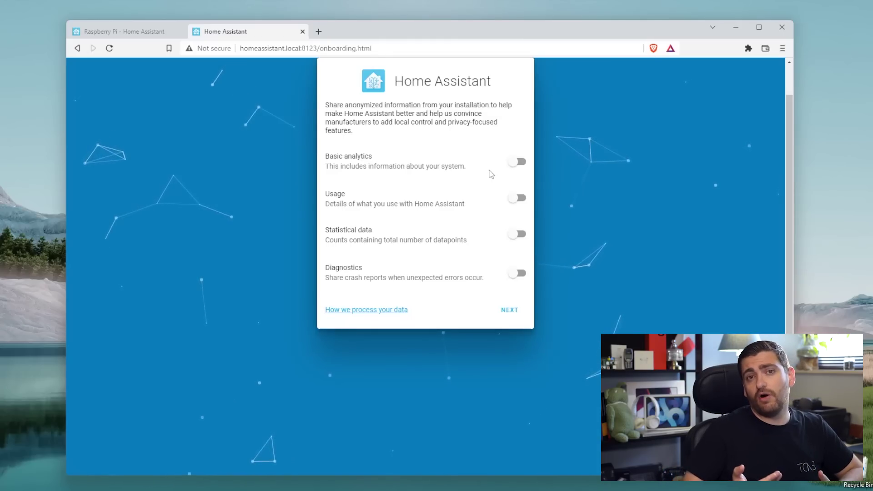
Enable sharing of basic analytics, usage, statistical data and diagnostics, and continue the onboarding.
click(520, 163)
click(519, 199)
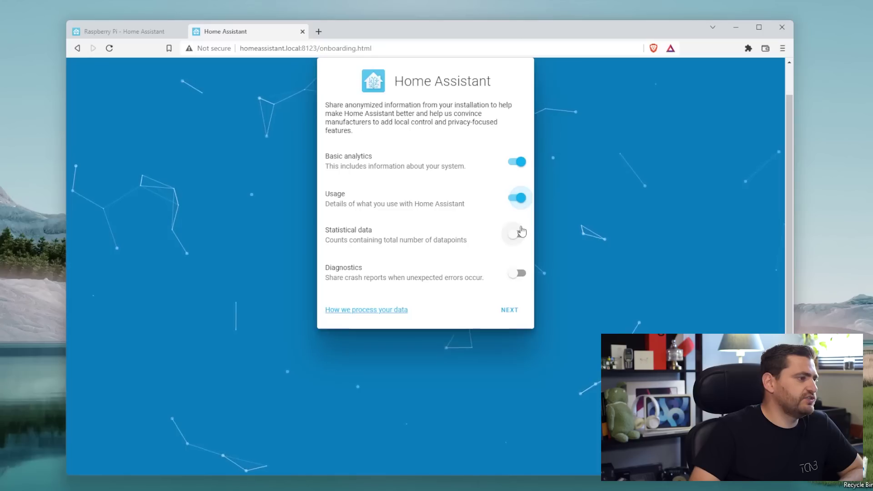
click(520, 235)
click(521, 269)
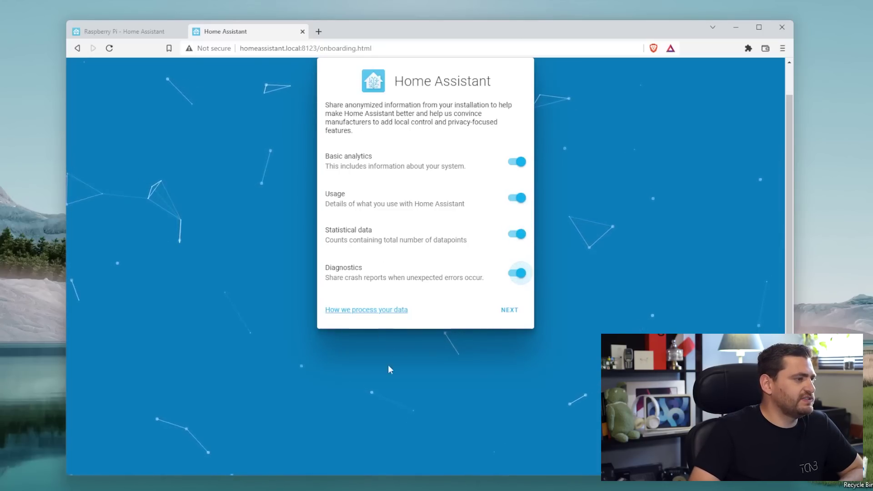
click(511, 310)
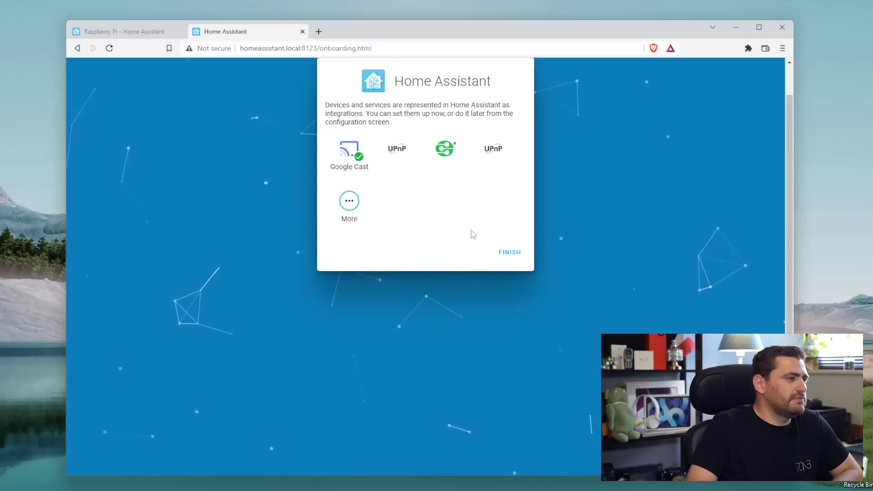
Browse the additional integrations without adding any, and finish the onboarding.
click(349, 200)
scroll(425, 274, down, 10)
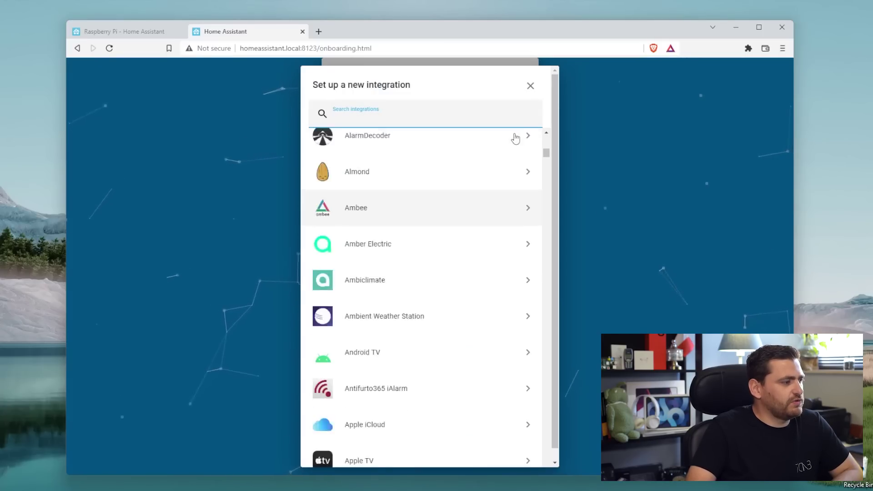
scroll(517, 138, up, 3)
click(530, 85)
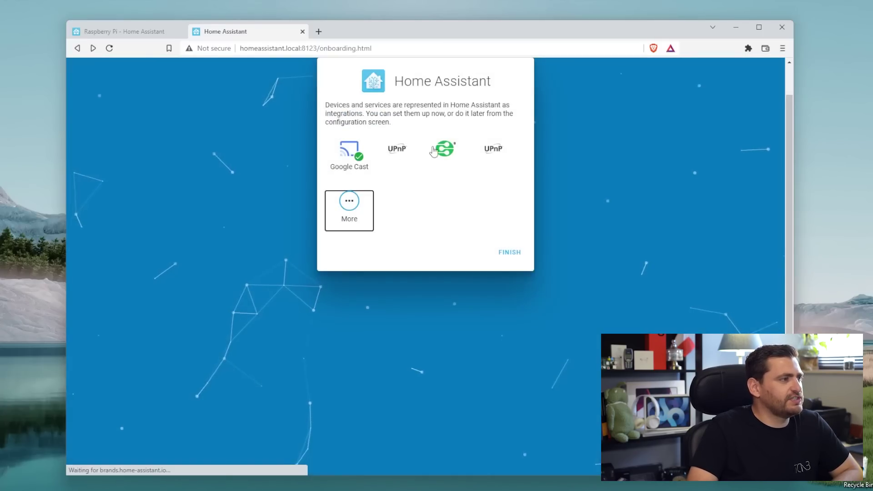
click(510, 253)
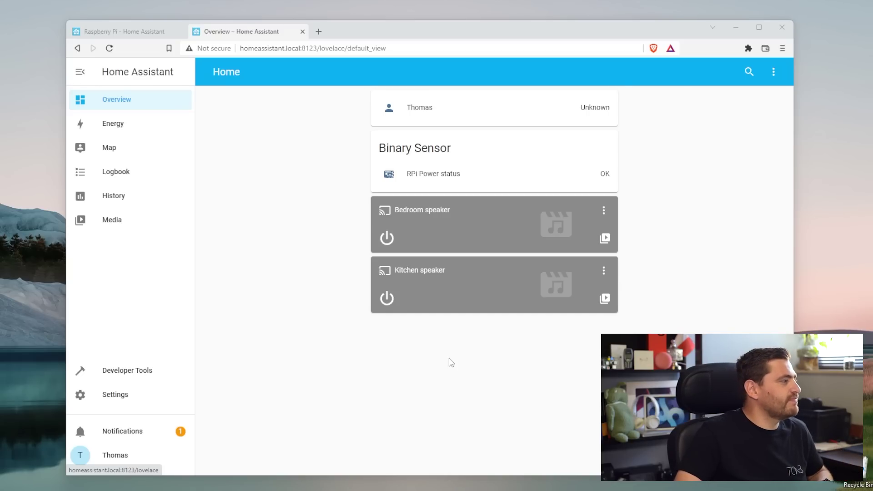
View the devices belonging to the Google Cast integration in the devices and services settings.
click(150, 400)
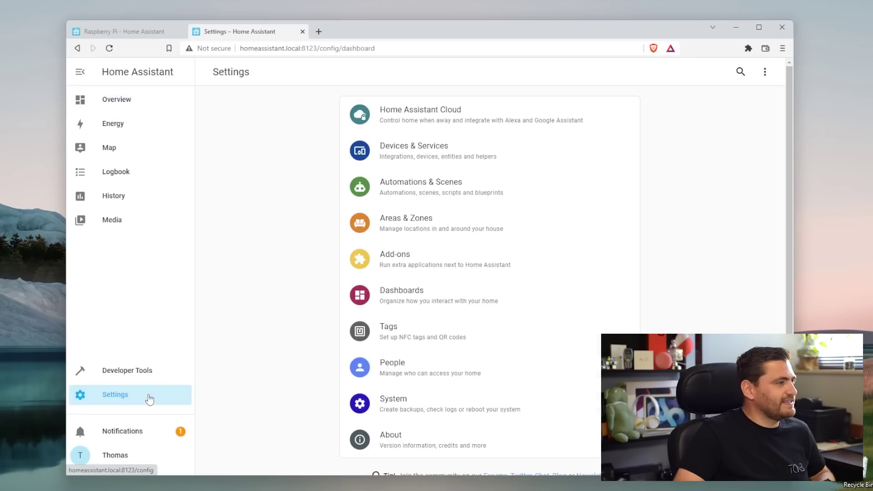
click(485, 160)
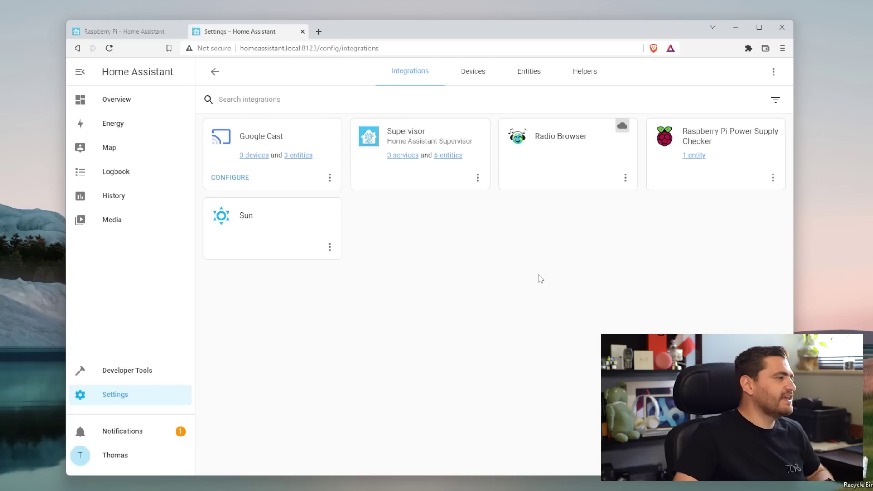
click(262, 159)
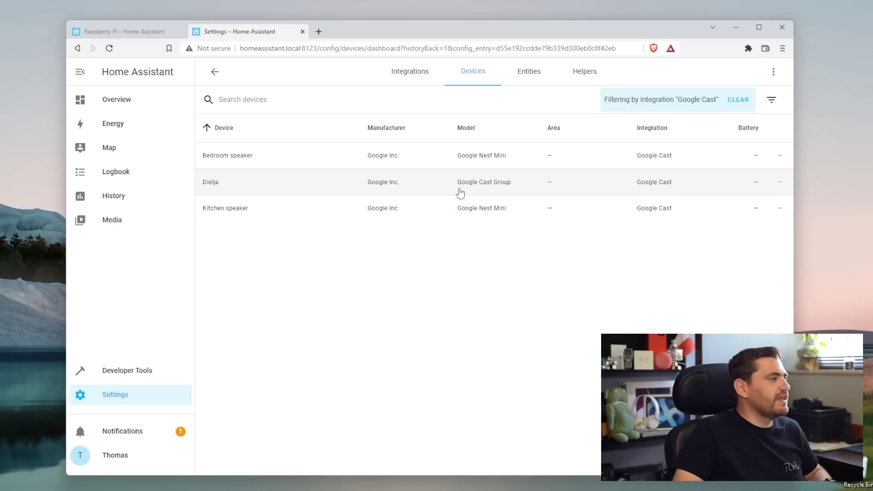
Turn on the Kitchen speaker from the overview and play Whip-Prazkhanal.mp3 from local media on it.
click(147, 96)
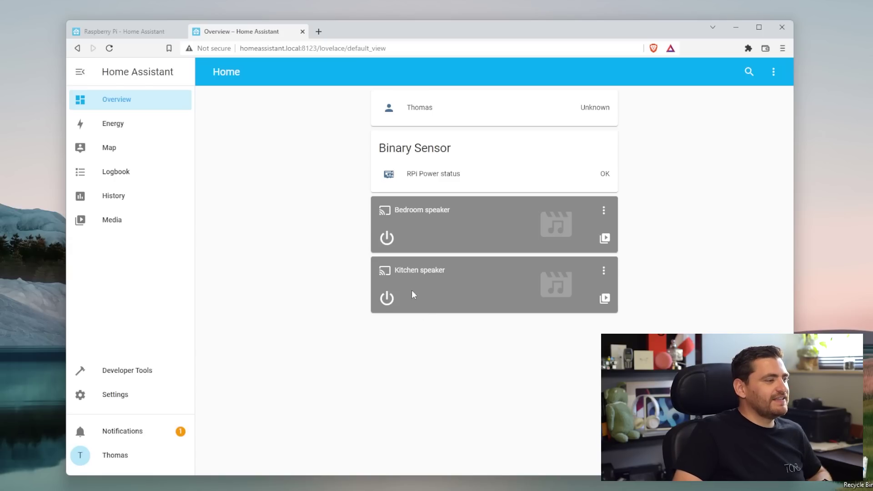
click(391, 301)
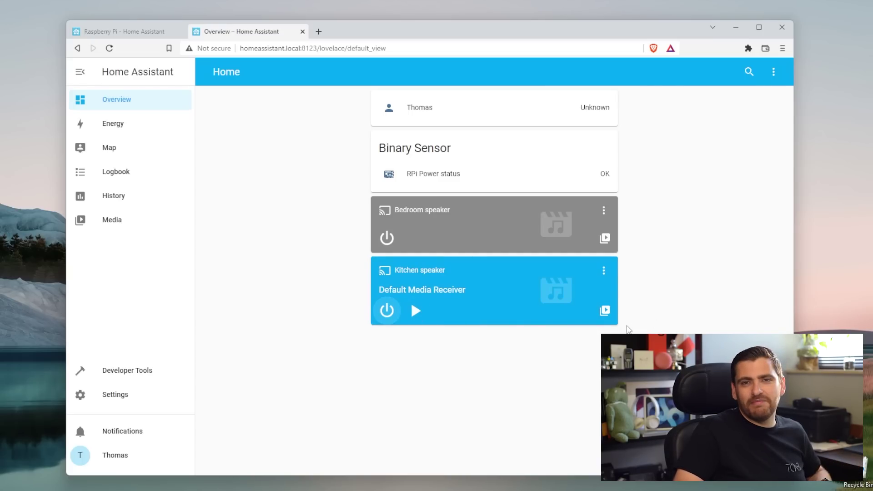
click(605, 311)
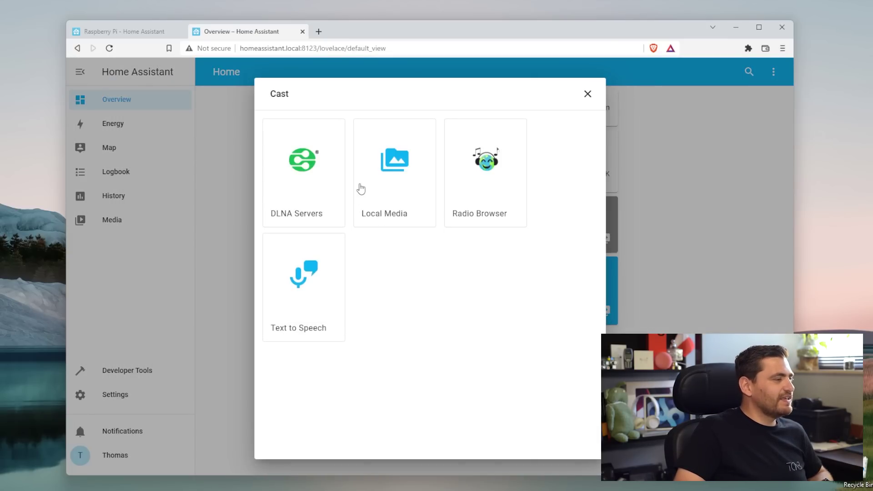
click(372, 211)
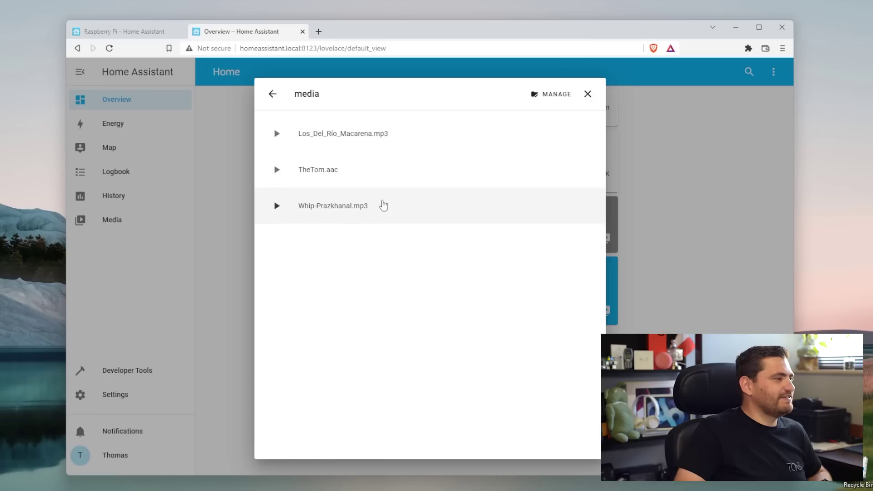
click(276, 210)
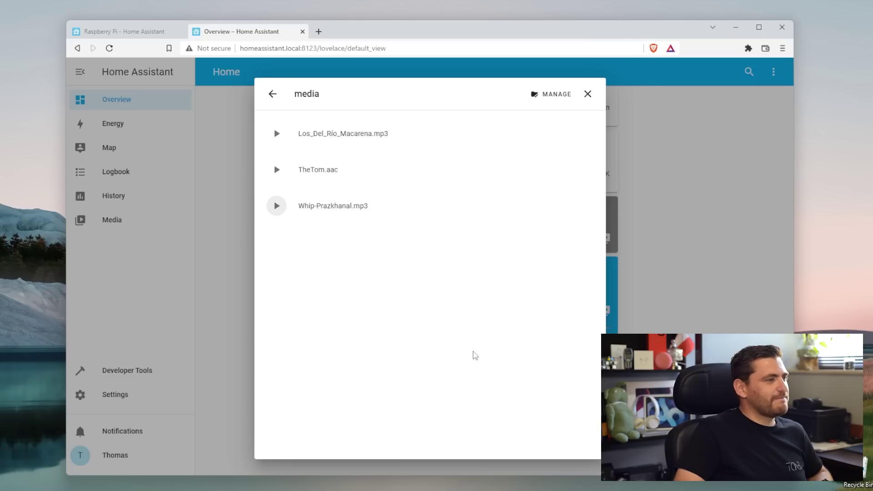
click(588, 94)
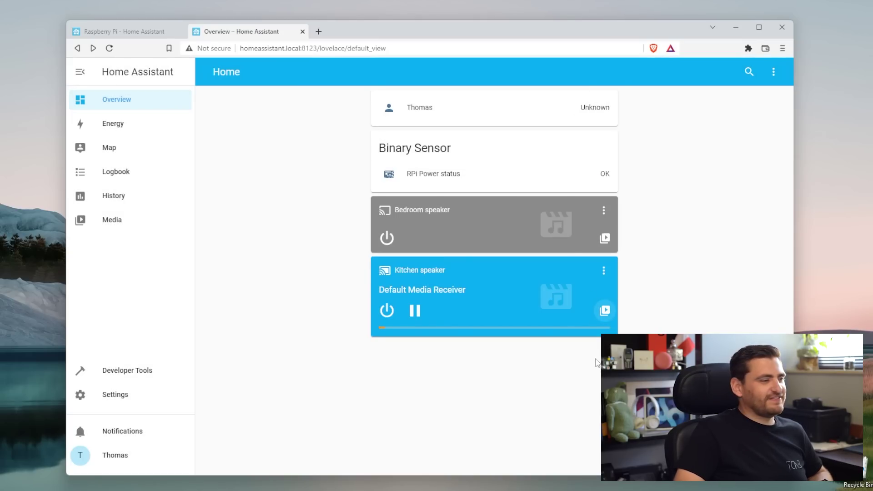
Lower the Kitchen speaker's volume to about a quarter, and raise it to about half.
click(603, 271)
drag(476, 323, 405, 323)
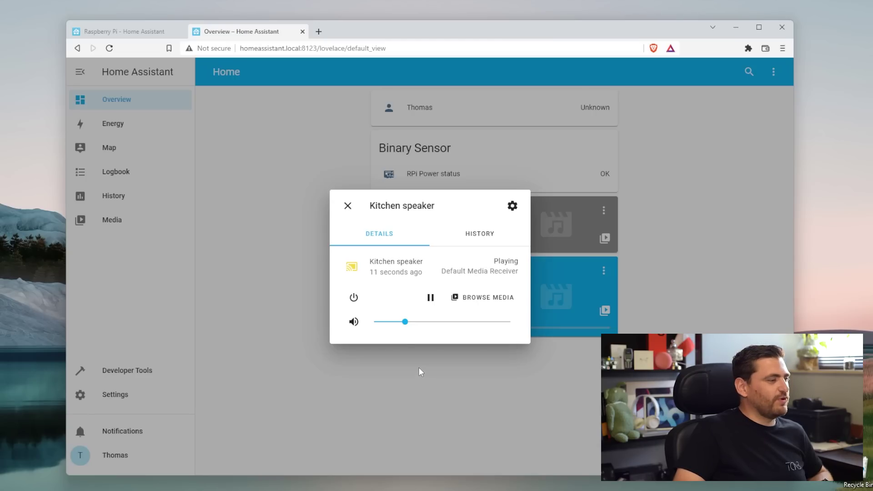
drag(405, 326, 442, 324)
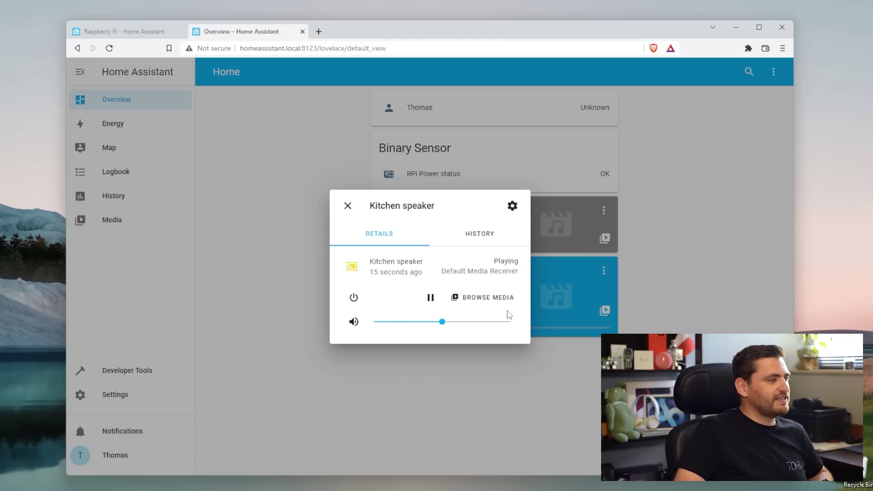
click(348, 205)
Turn on the Kitchen speaker from the overview and open Google text to speech in its media browser.
click(387, 298)
click(604, 298)
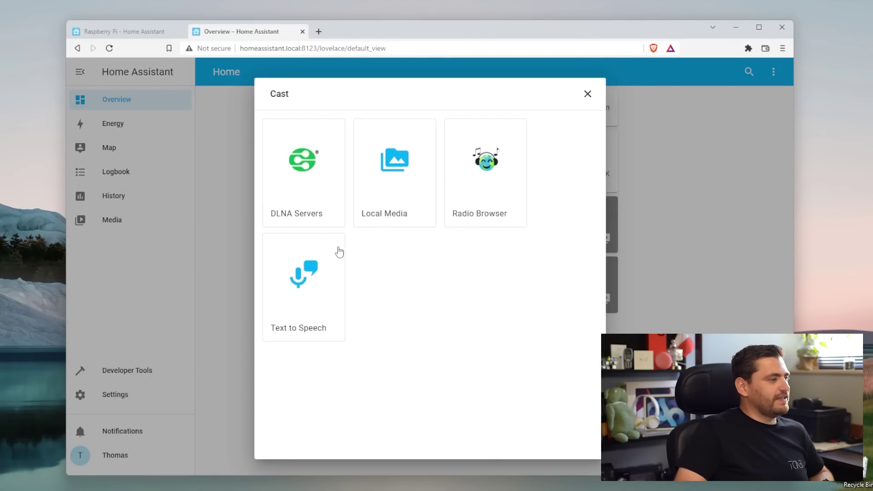
click(314, 277)
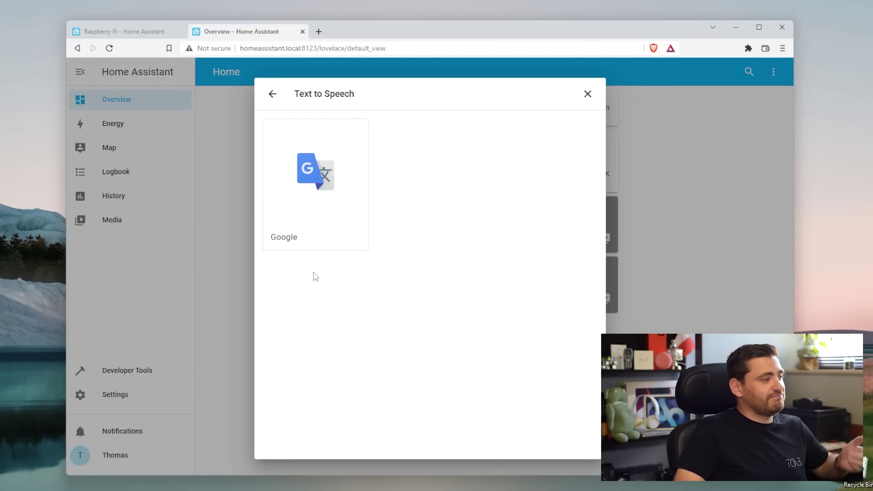
click(328, 190)
Replace the default message with a sentence introducing the speaker by first name as being from TGNB, and have it spoken aloud.
drag(445, 159, 363, 150)
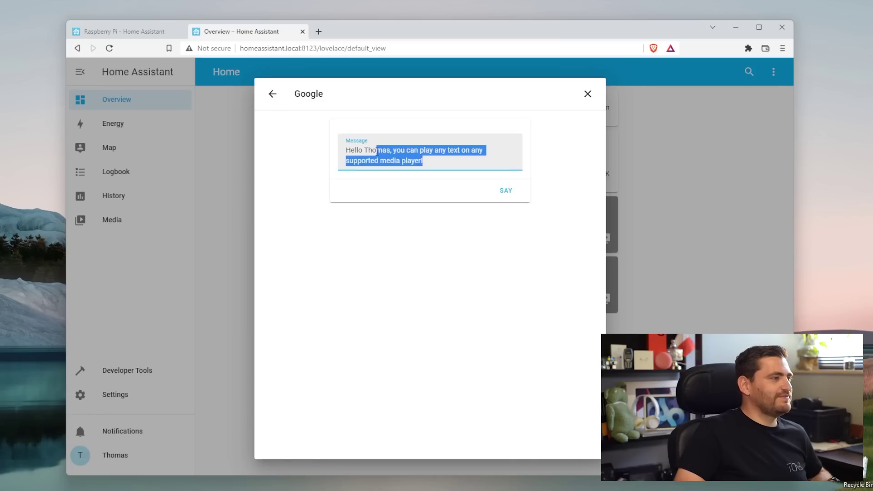
text(T)
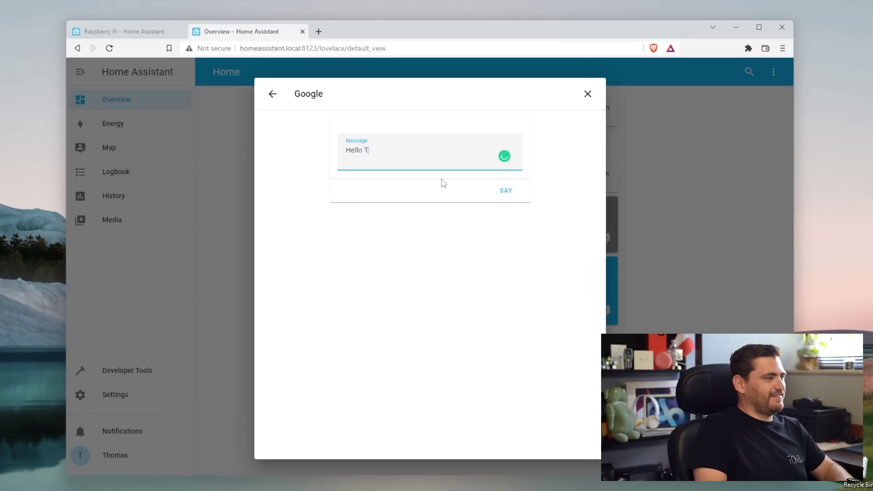
text(his is Th)
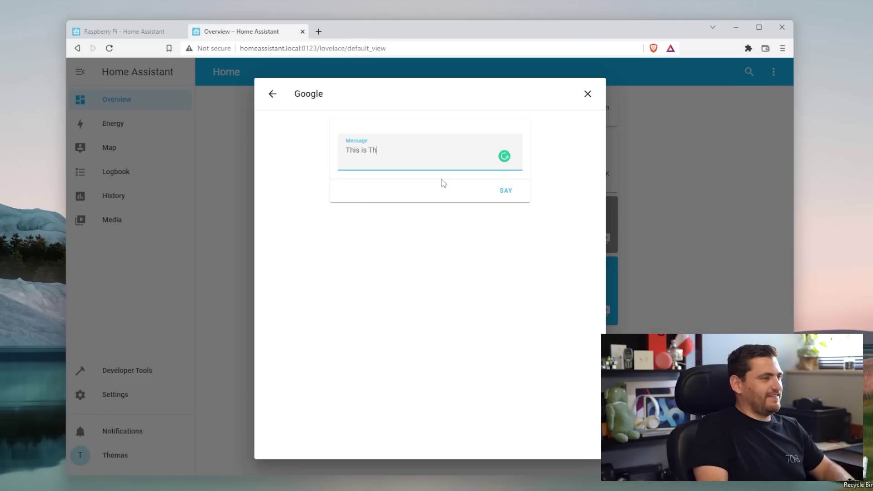
text(omas from TGNB)
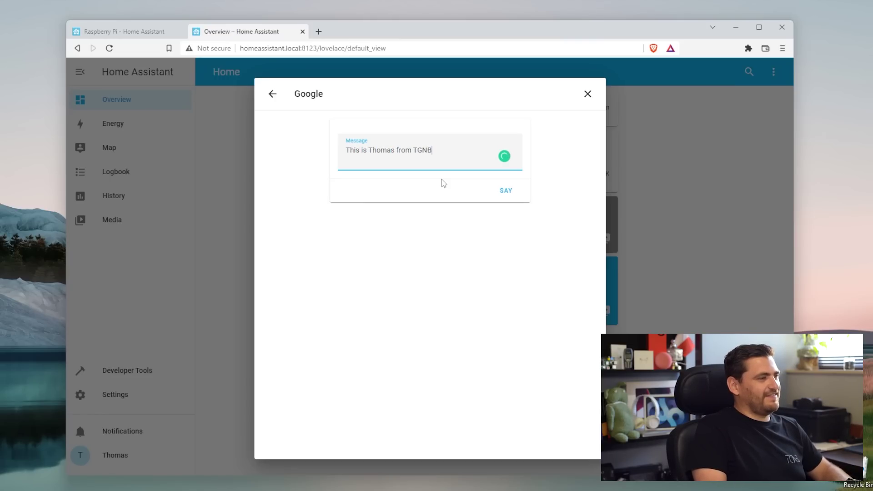
text( :D)
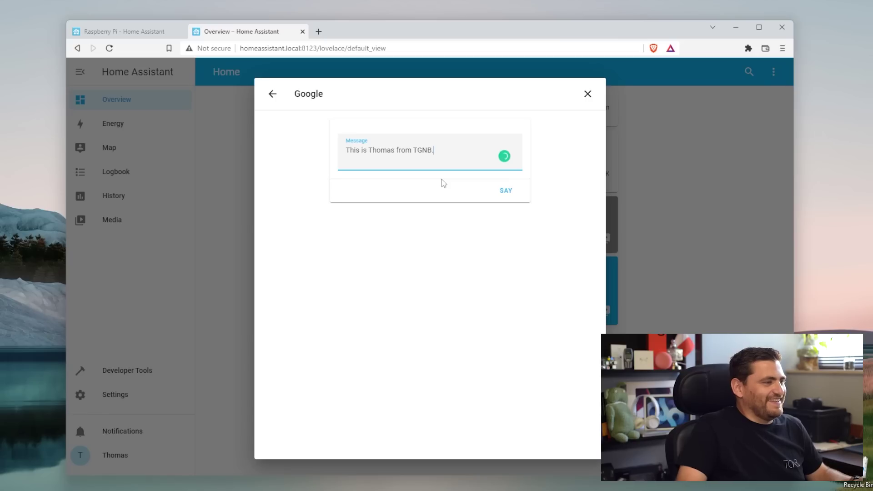
click(505, 190)
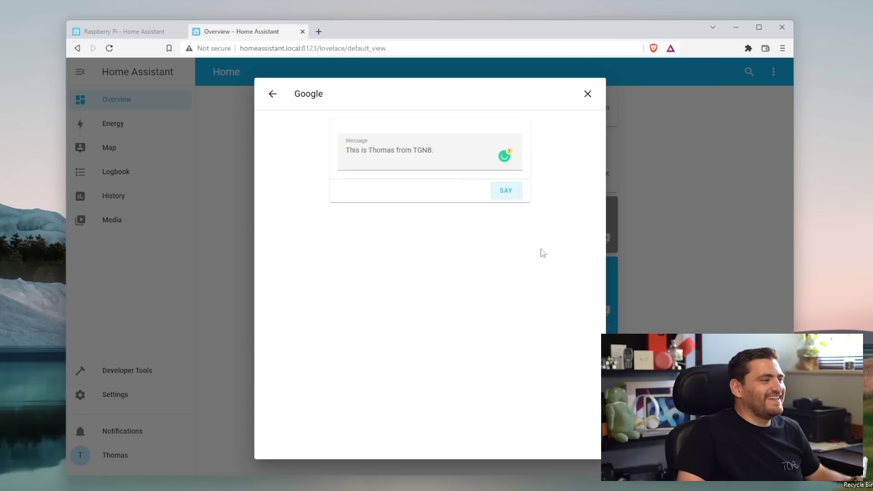